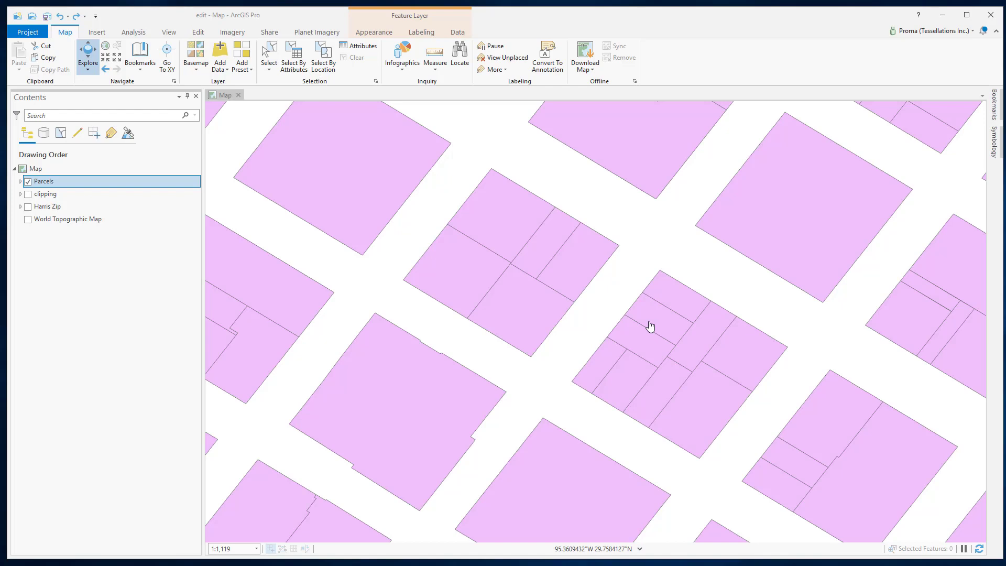
Box-select the three narrow central-block parcels and switch to the editing tools.
left_click(271, 47)
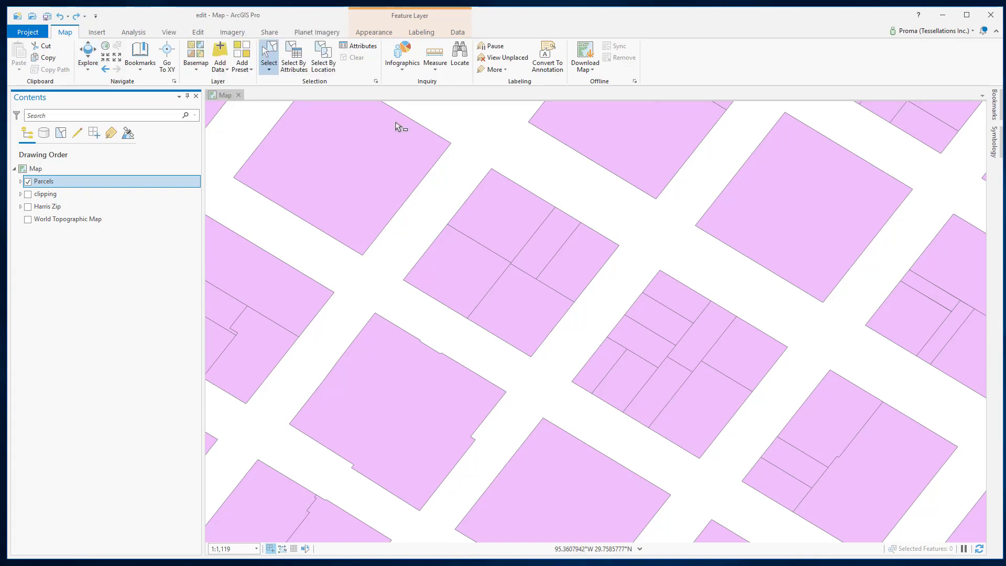
left_click_drag(660, 289, 647, 346)
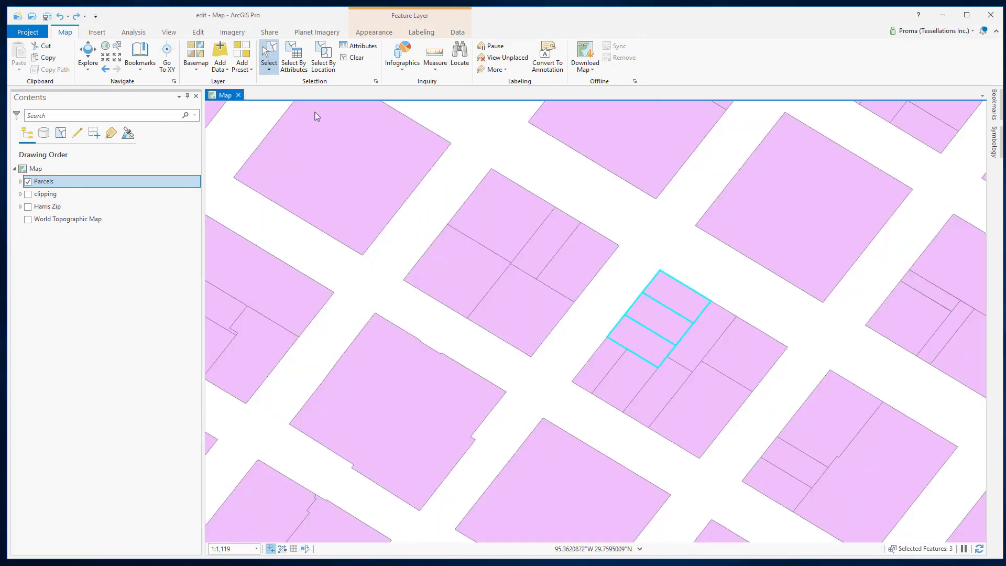
left_click(200, 33)
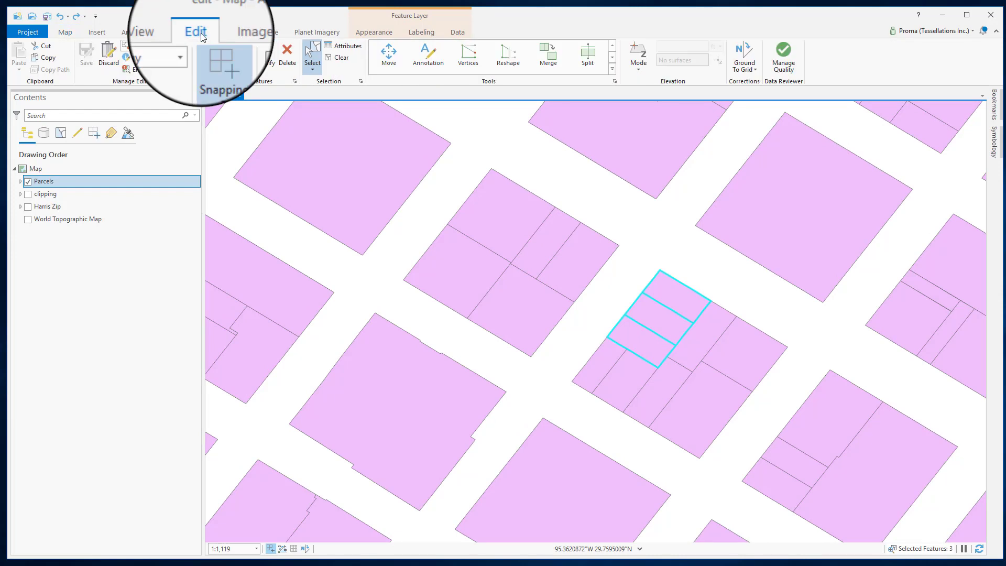
Set up a merge of the three parcels preserving SAN JACINTO, checking its pop-up with Explore.
left_click(552, 59)
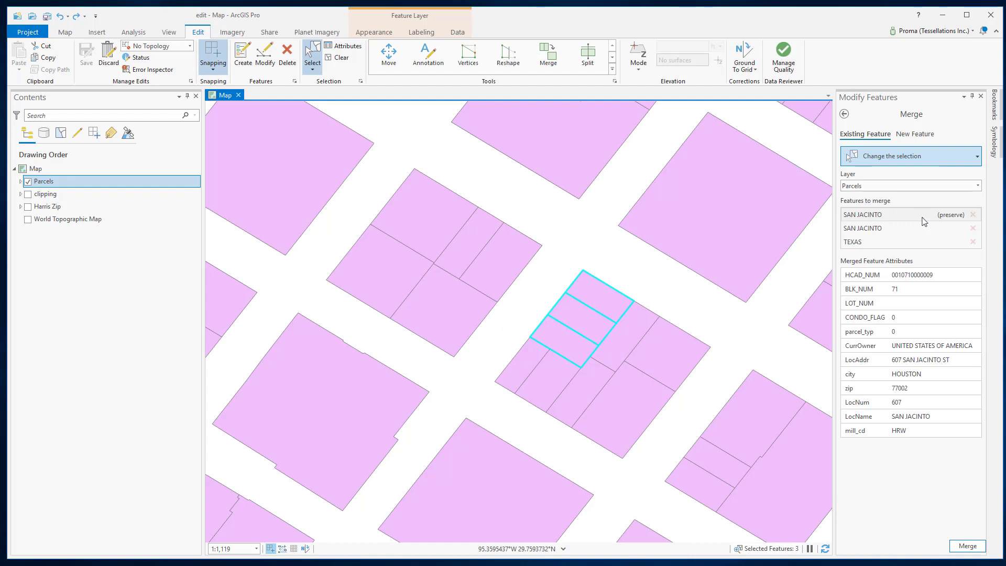
left_click(921, 217)
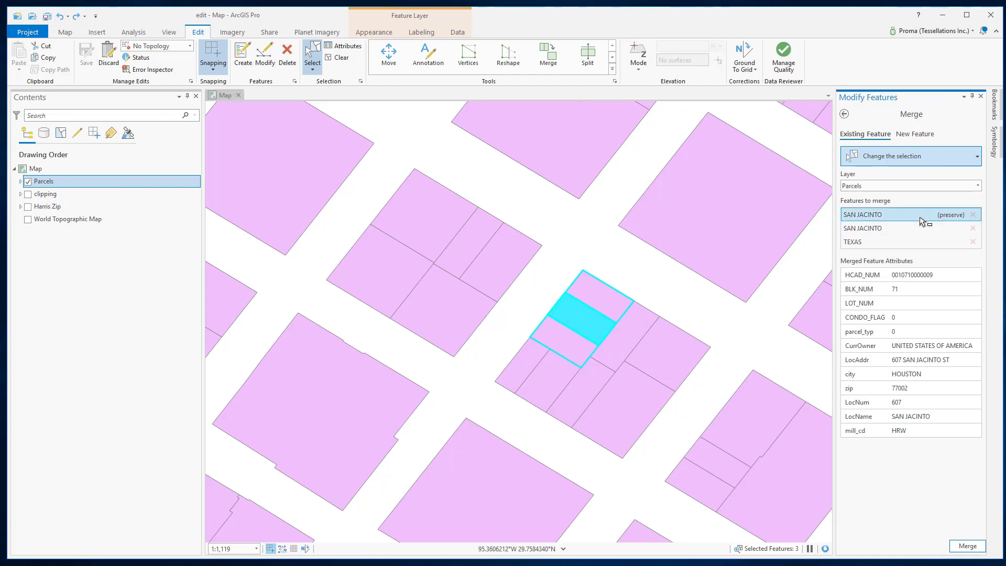
left_click(66, 32)
left_click(87, 54)
left_click(386, 218)
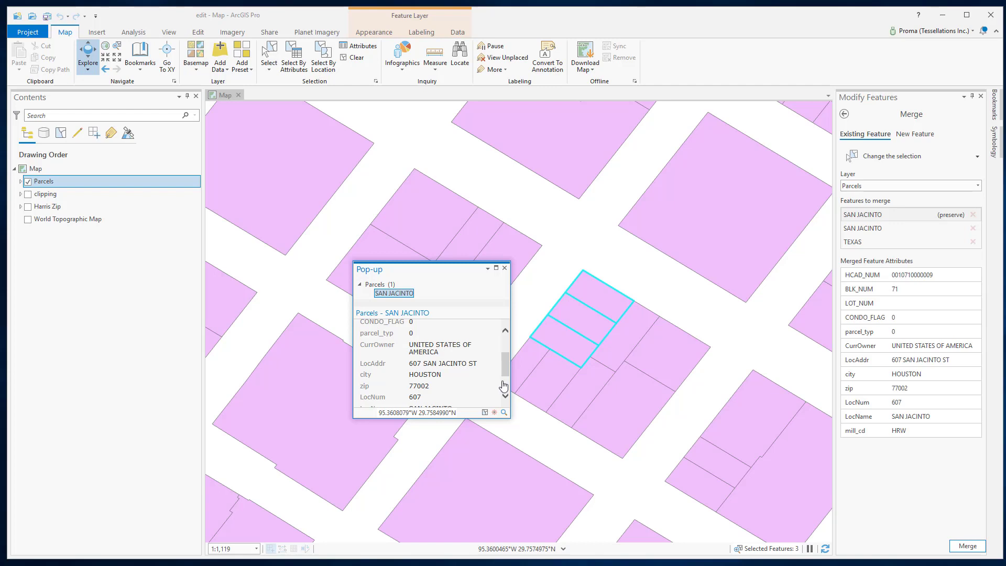
Run the merge, then view and close the merged San Jacinto parcel's pop-up.
left_click(979, 549)
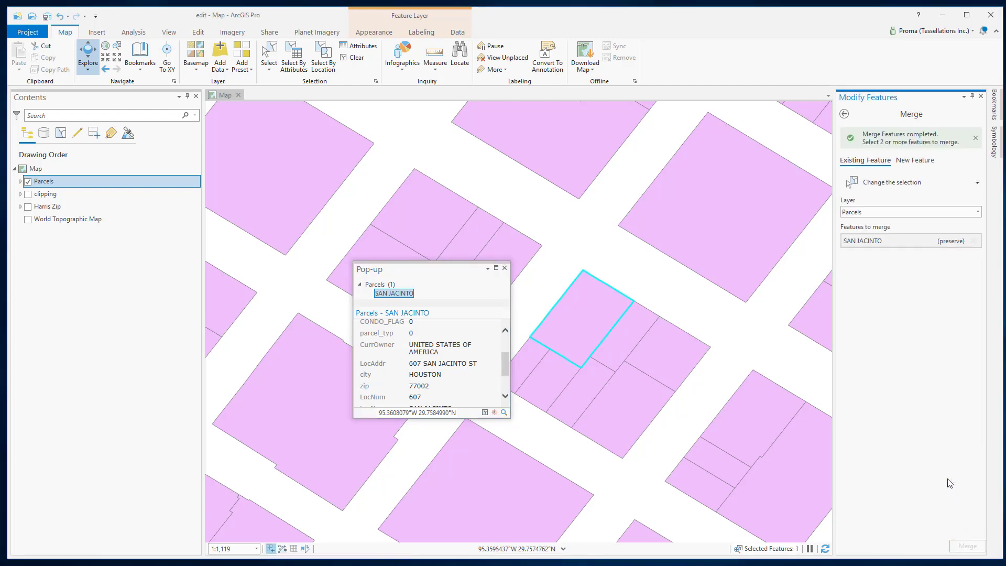
left_click(503, 268)
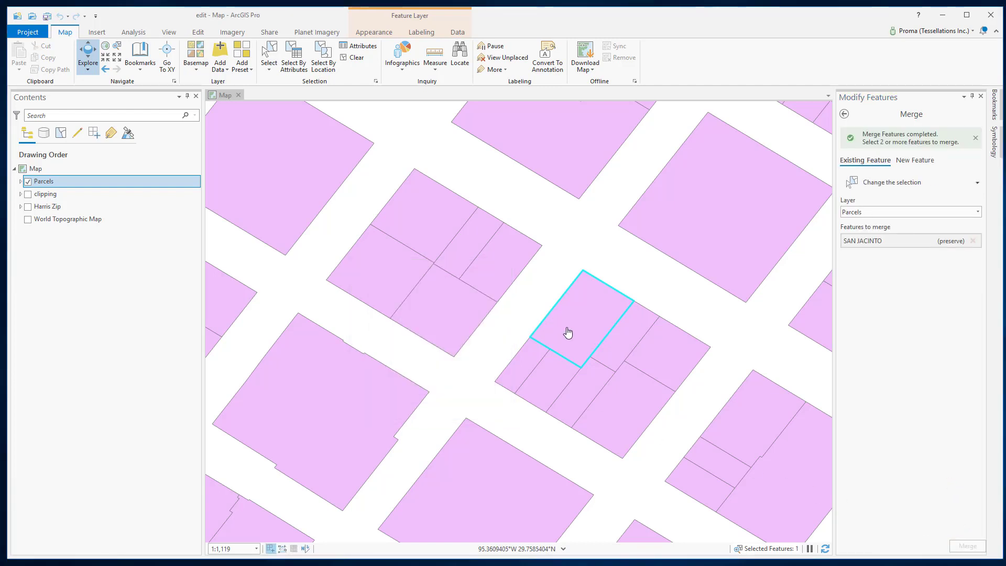
left_click(563, 312)
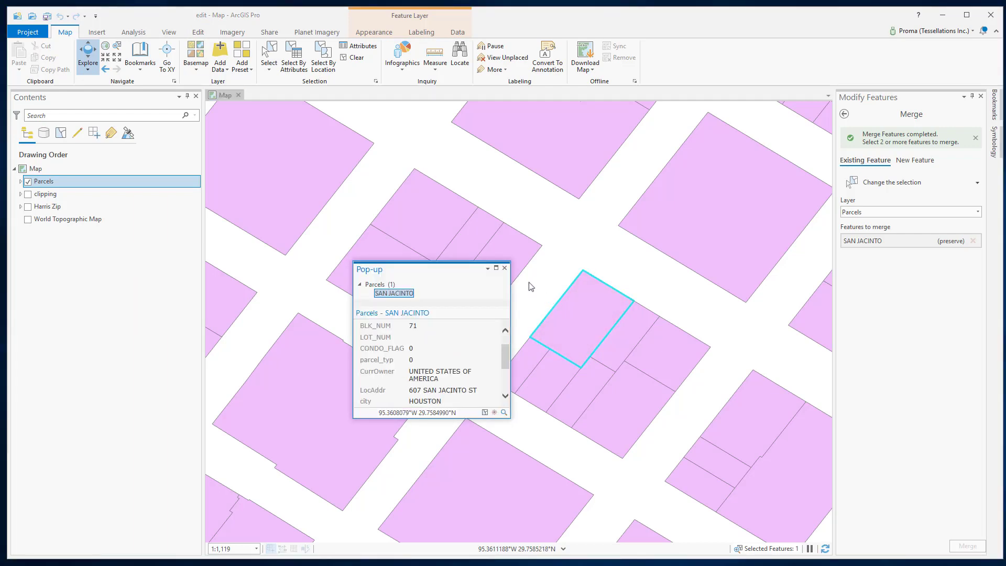
left_click(506, 268)
left_click(87, 338)
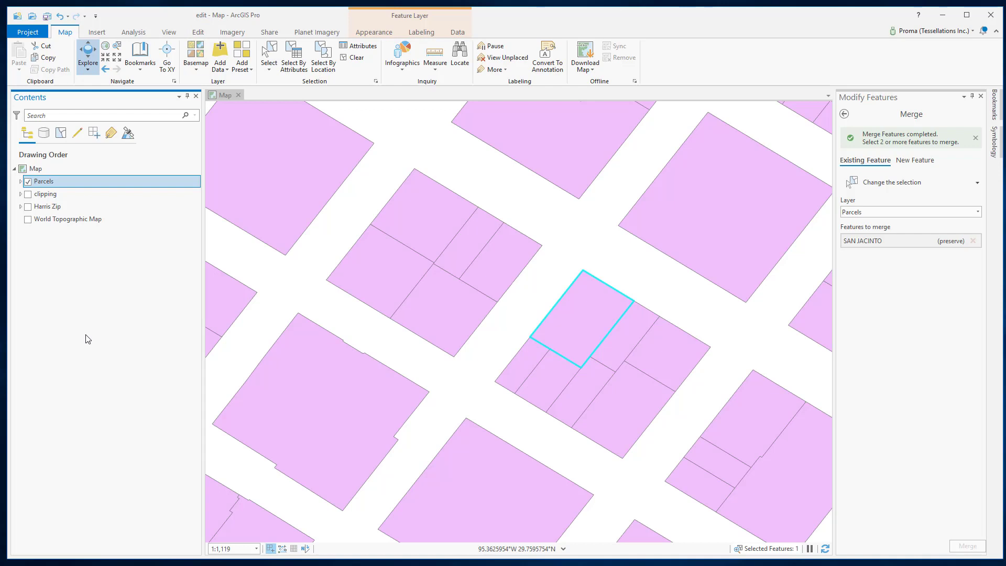
Select the FANNIN parcel at the upper block's west corner for editing.
left_click(267, 49)
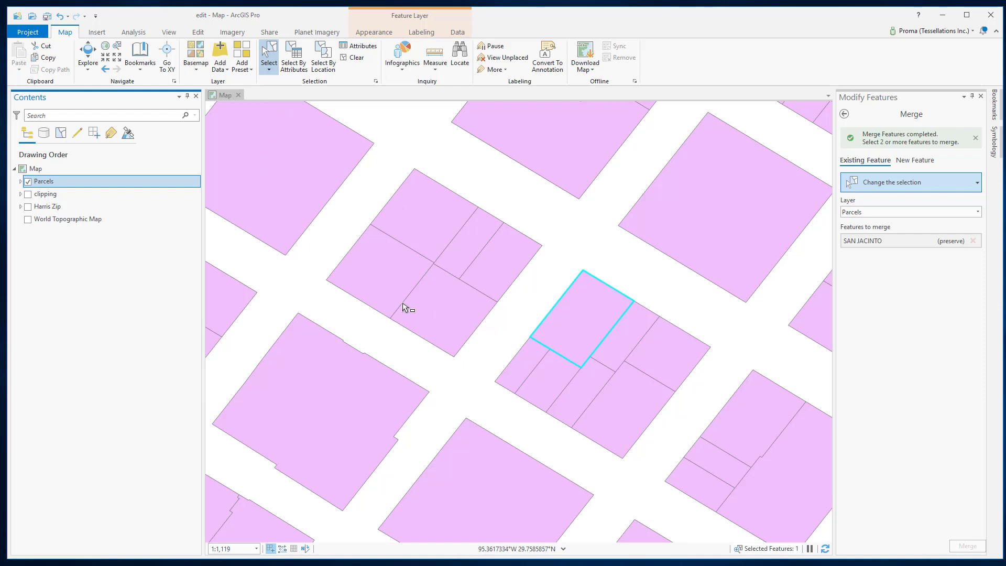
left_click(403, 307)
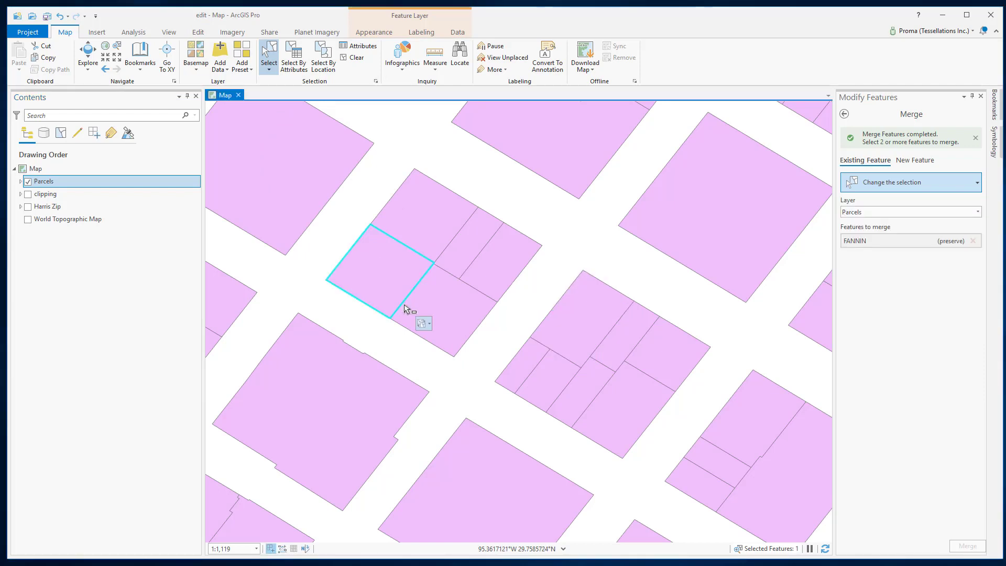
left_click(198, 32)
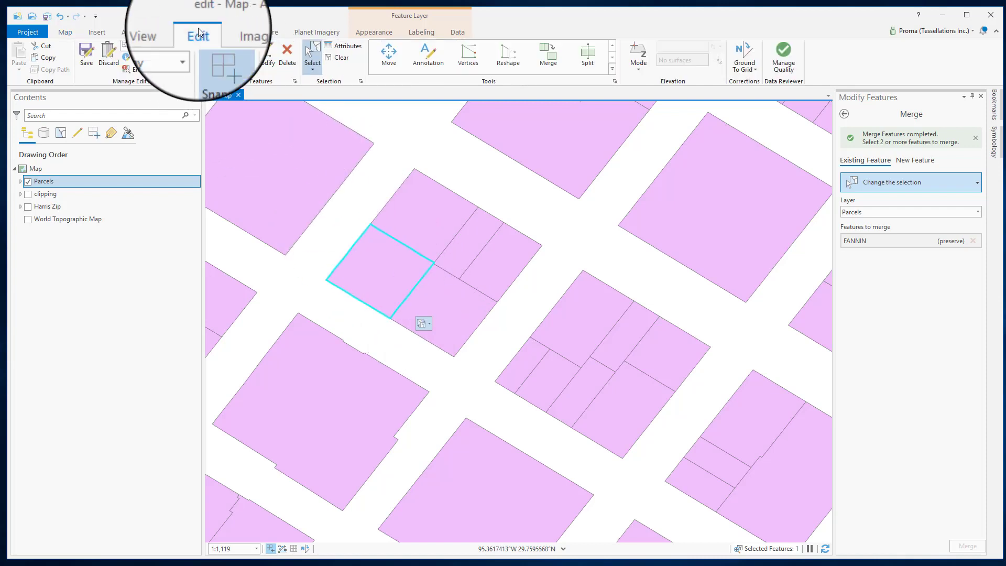
Split the FANNIN parcel with a straight cut from its top edge to its bottom edge.
left_click(583, 47)
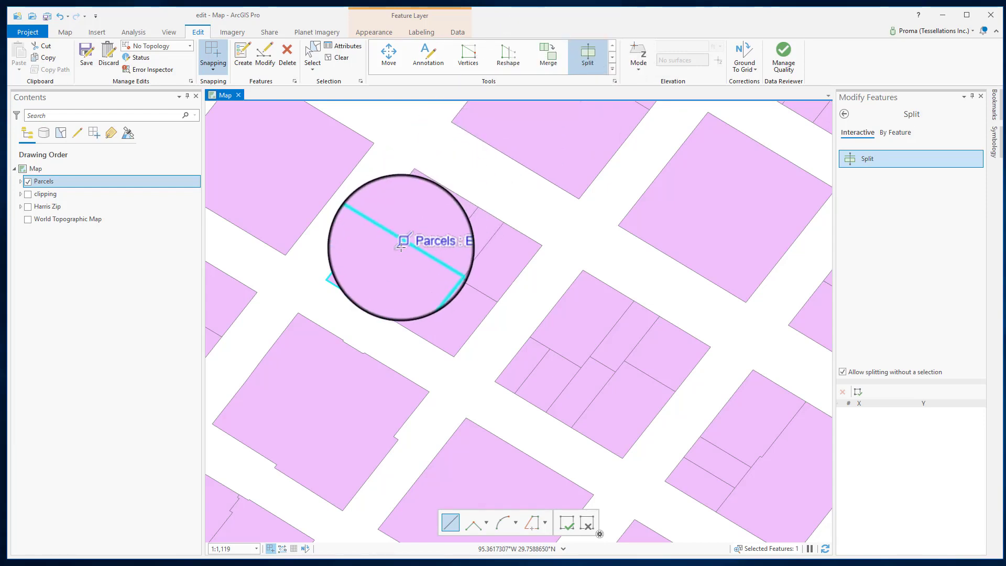
left_click(401, 244)
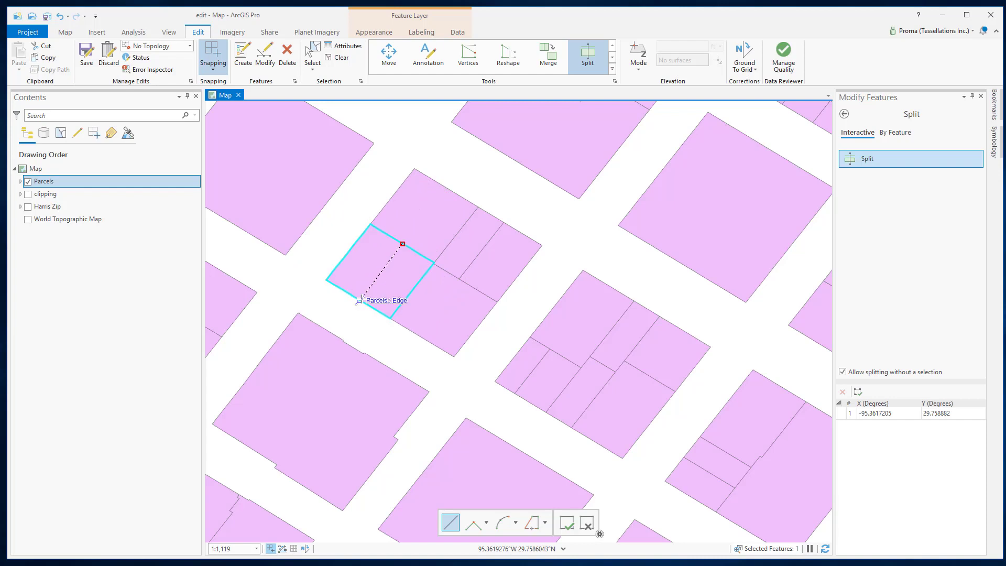
double_click(361, 300)
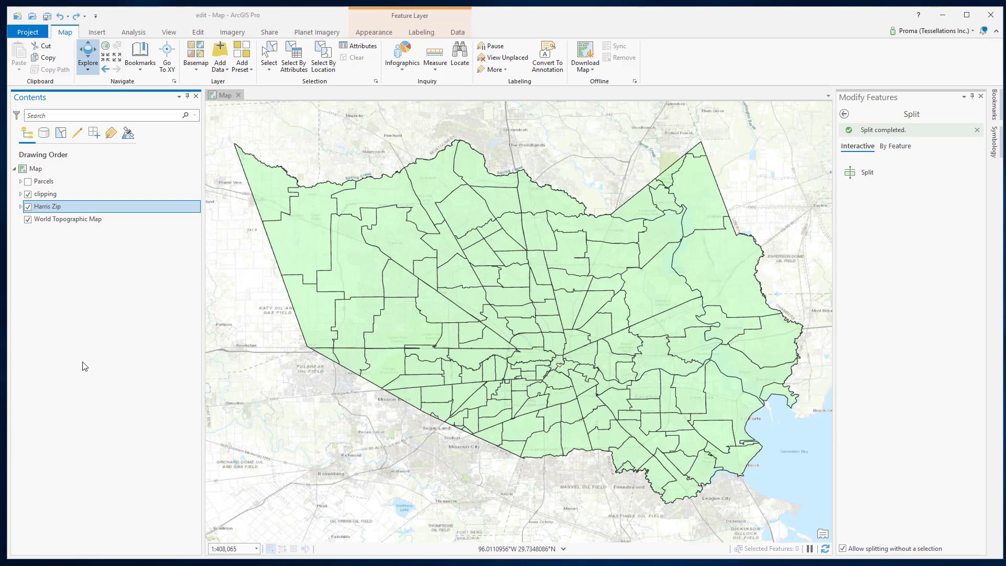
Zoom the map to the yellow downtown clipping layer.
right_click(52, 197)
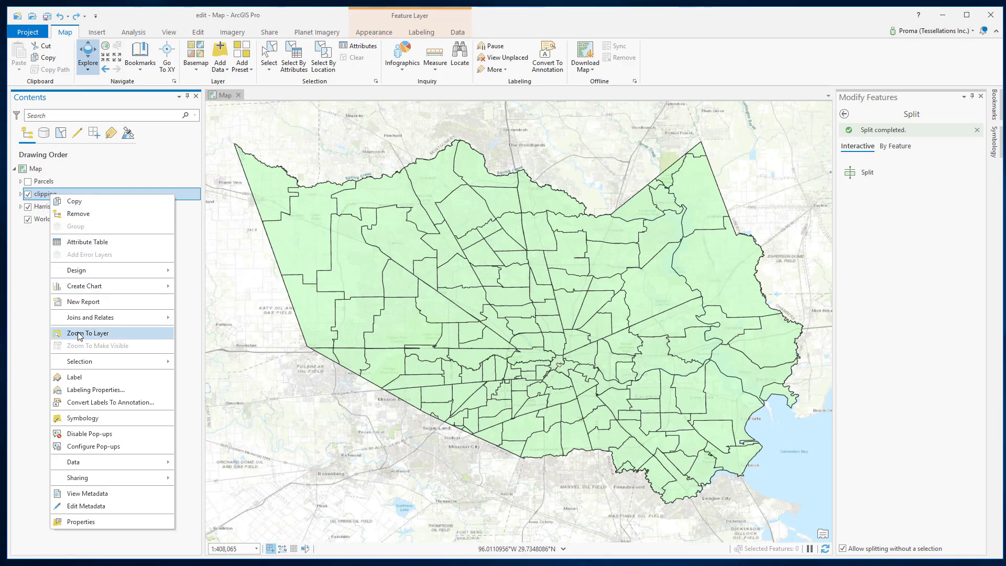
left_click(78, 333)
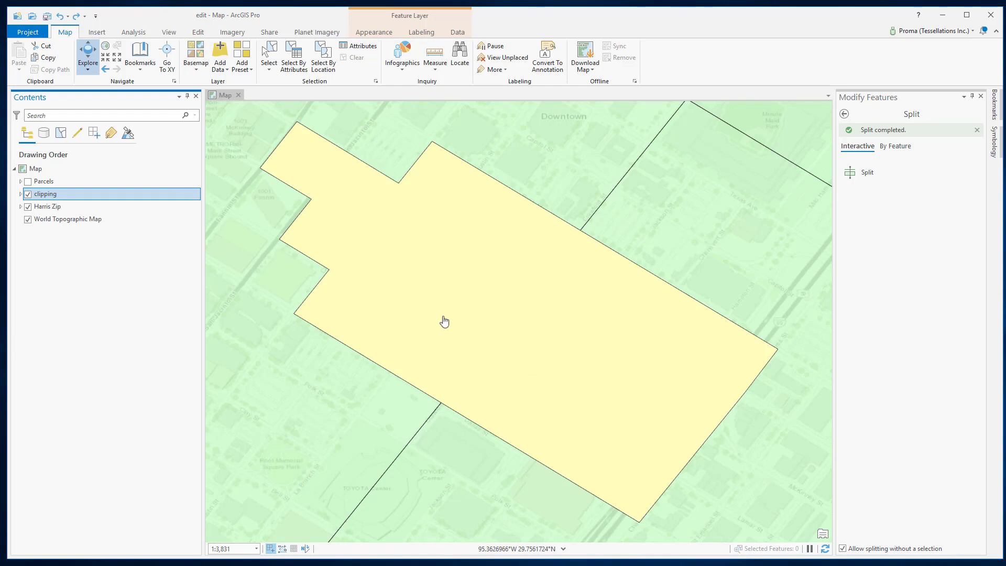
Open Clip from Analysis Tools > Extract in the geoprocessing toolboxes.
left_click(132, 31)
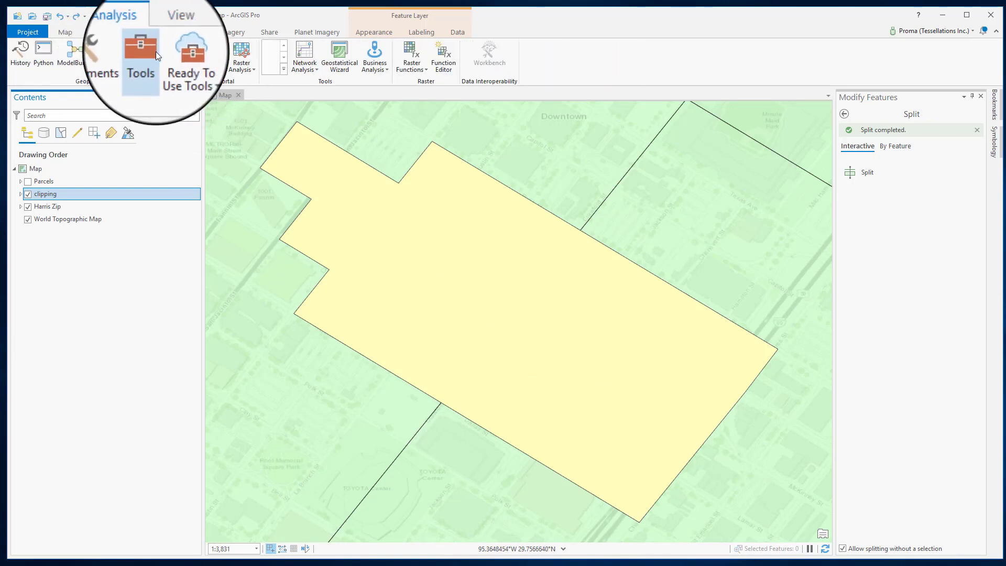
left_click(155, 50)
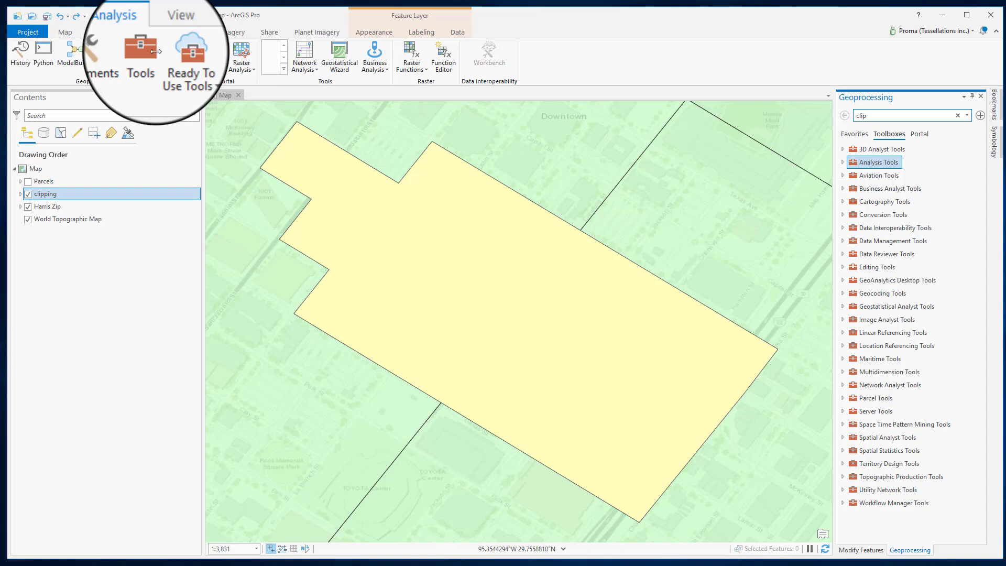
double_click(879, 167)
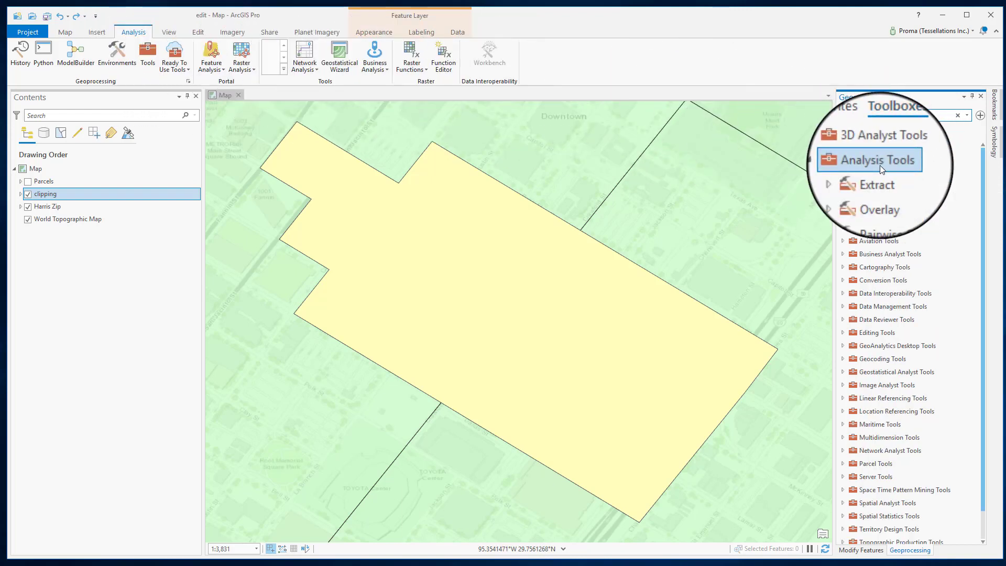
double_click(879, 175)
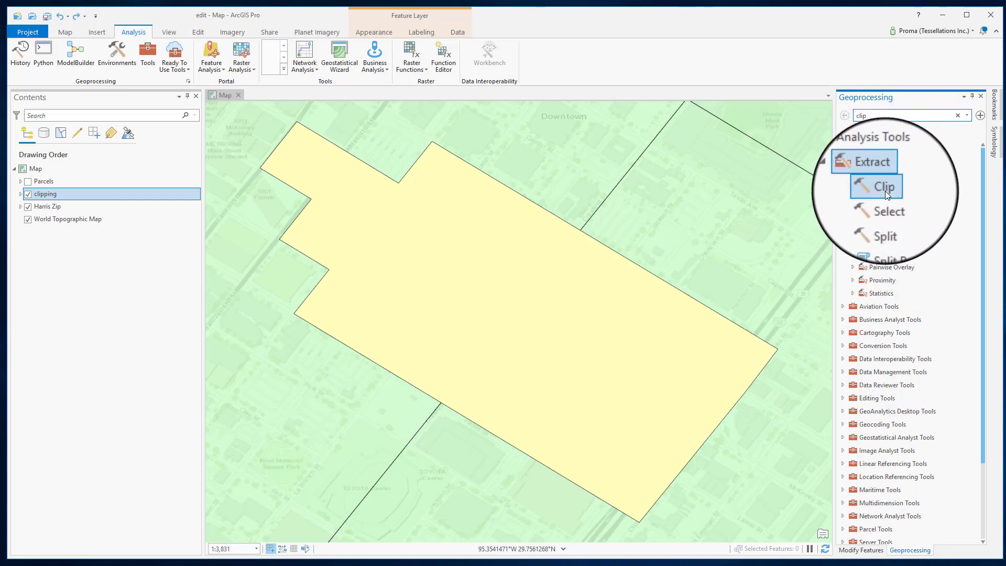
double_click(885, 191)
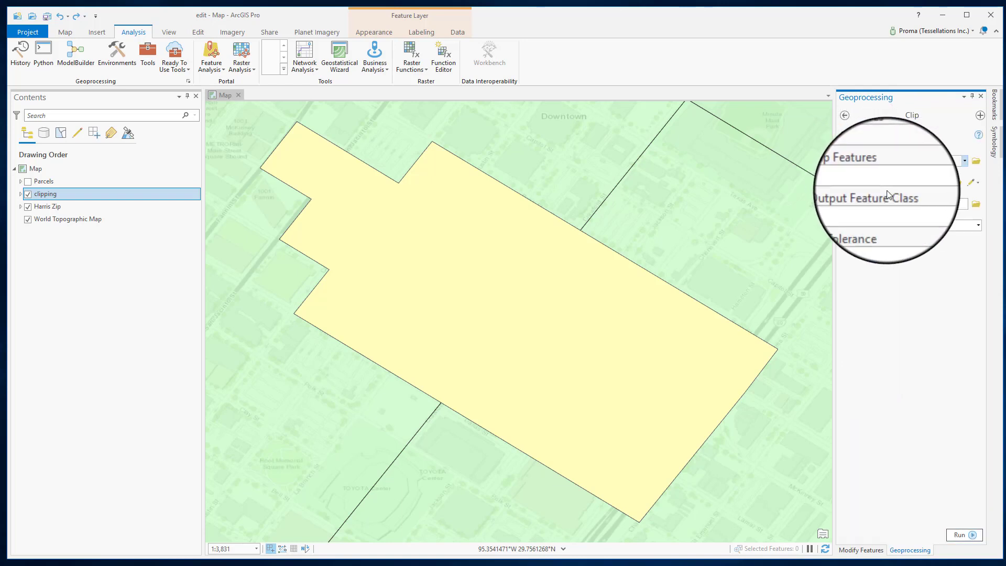
Run Clip on Harris Zip with the clipping polygon, outputting clipped_hou.shp.
left_click(965, 162)
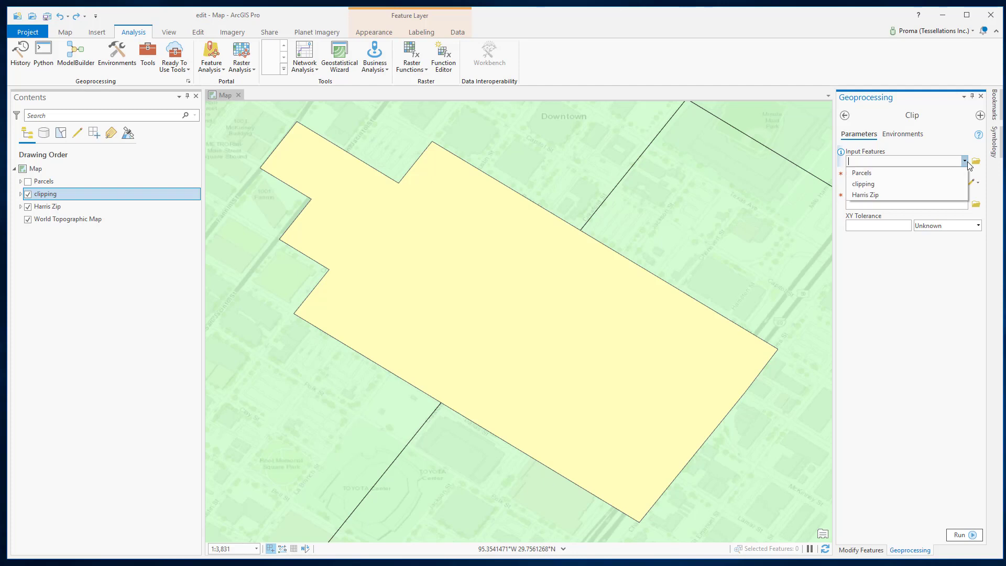
left_click(957, 196)
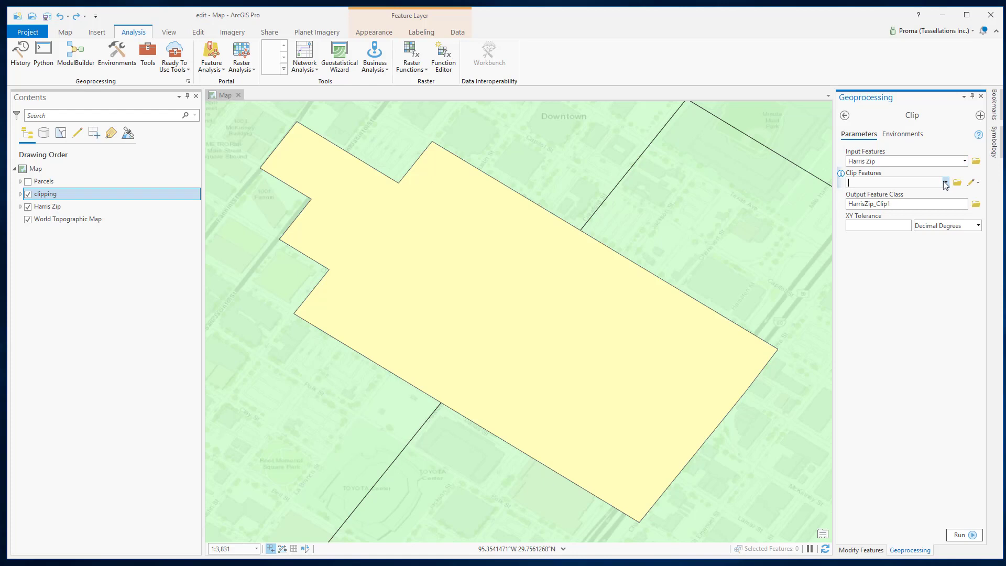
left_click(945, 182)
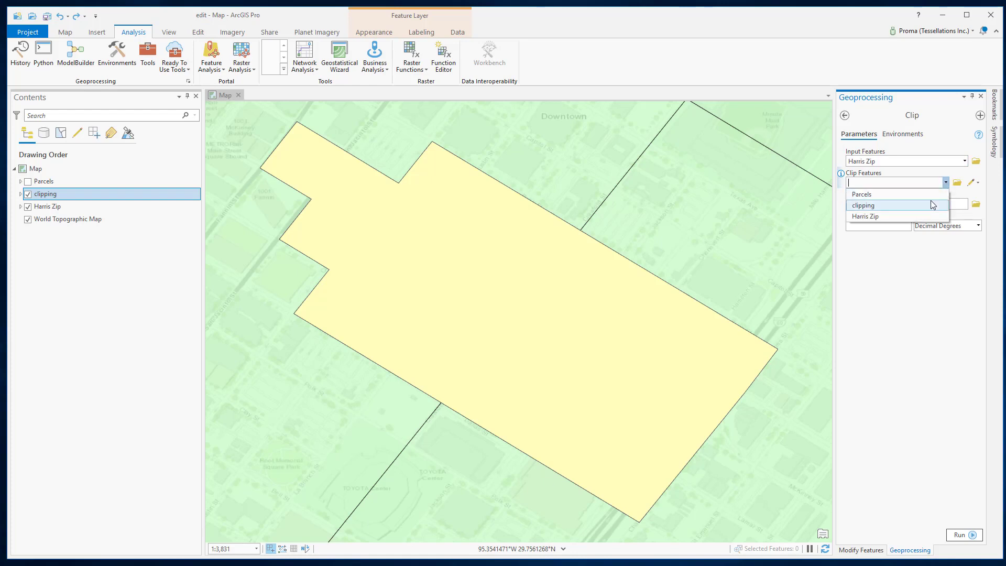
left_click(933, 206)
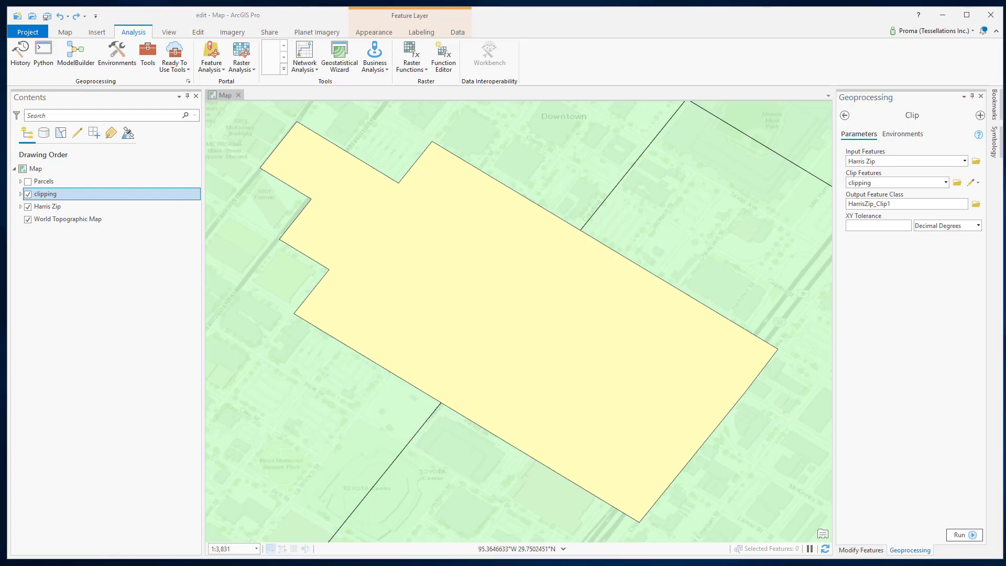
left_click(853, 204)
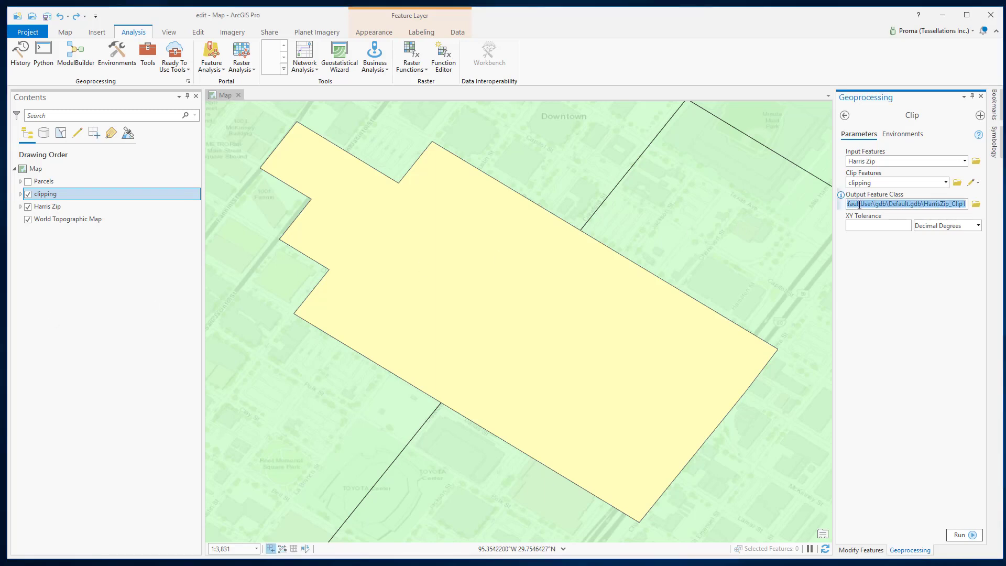
key("ctrl+v")
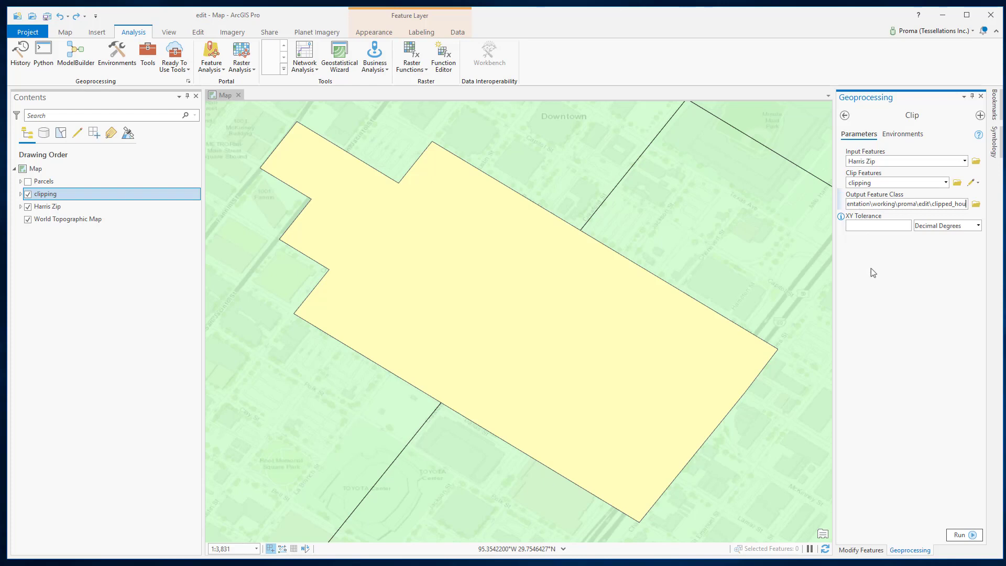
left_click(963, 535)
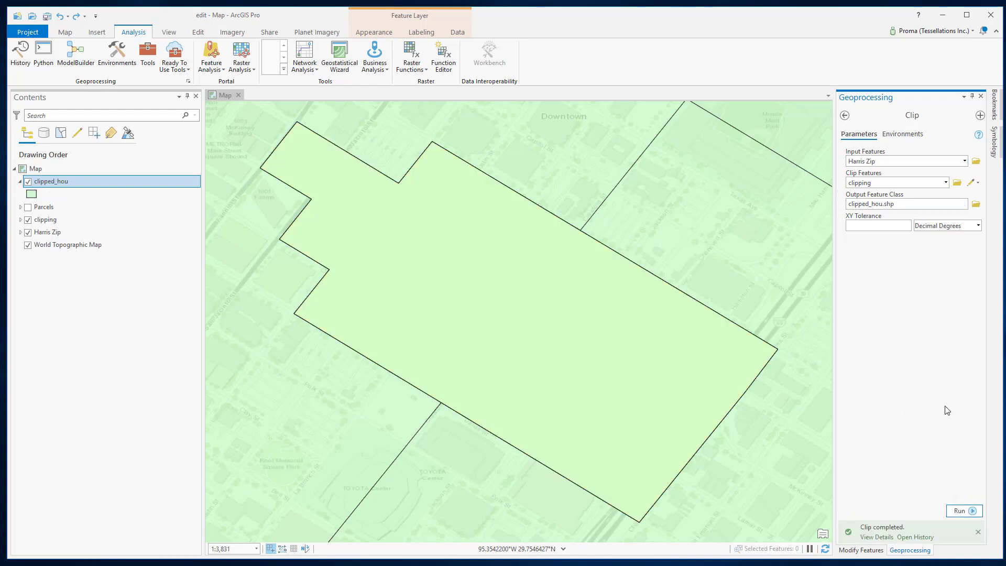
Uncheck Harris Zip and clipping in Contents, leaving clipped_hou visible.
left_click(28, 232)
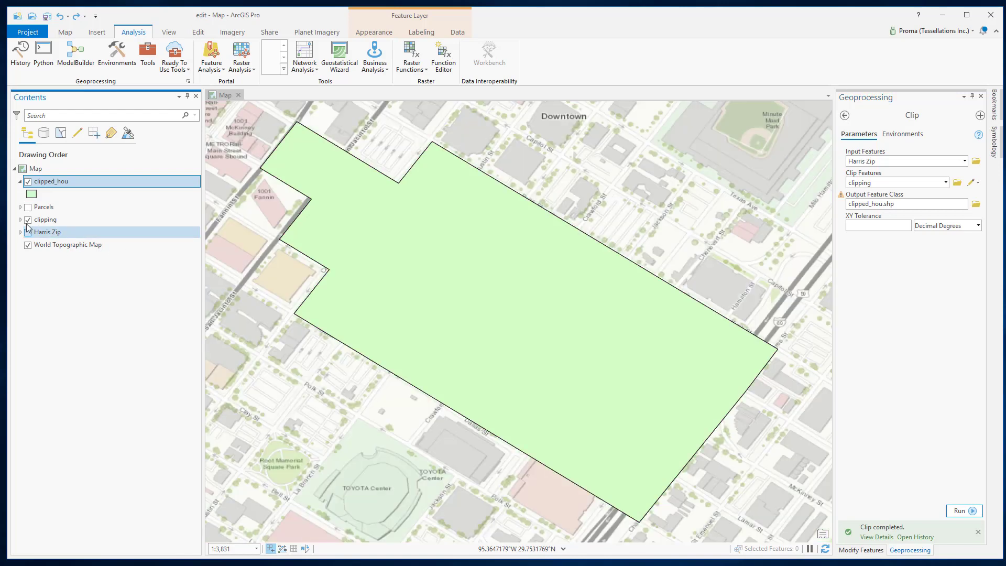